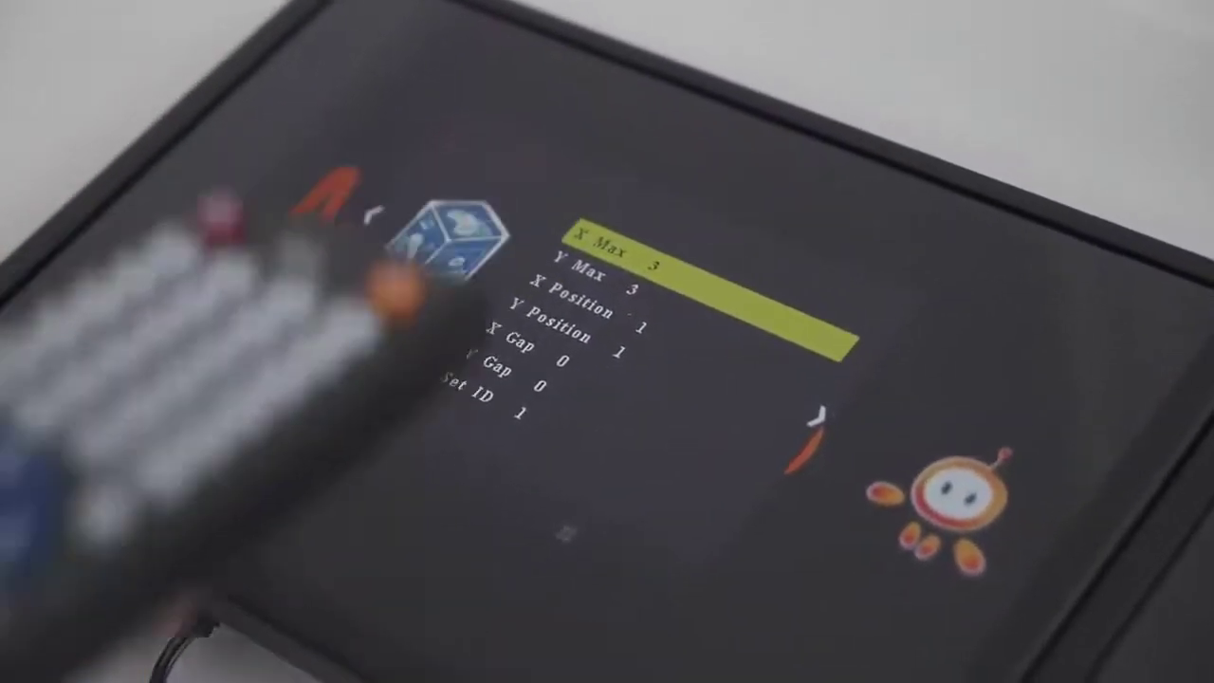
{"action": "key", "text": "Down"}
{"action": "key", "text": "Down"}
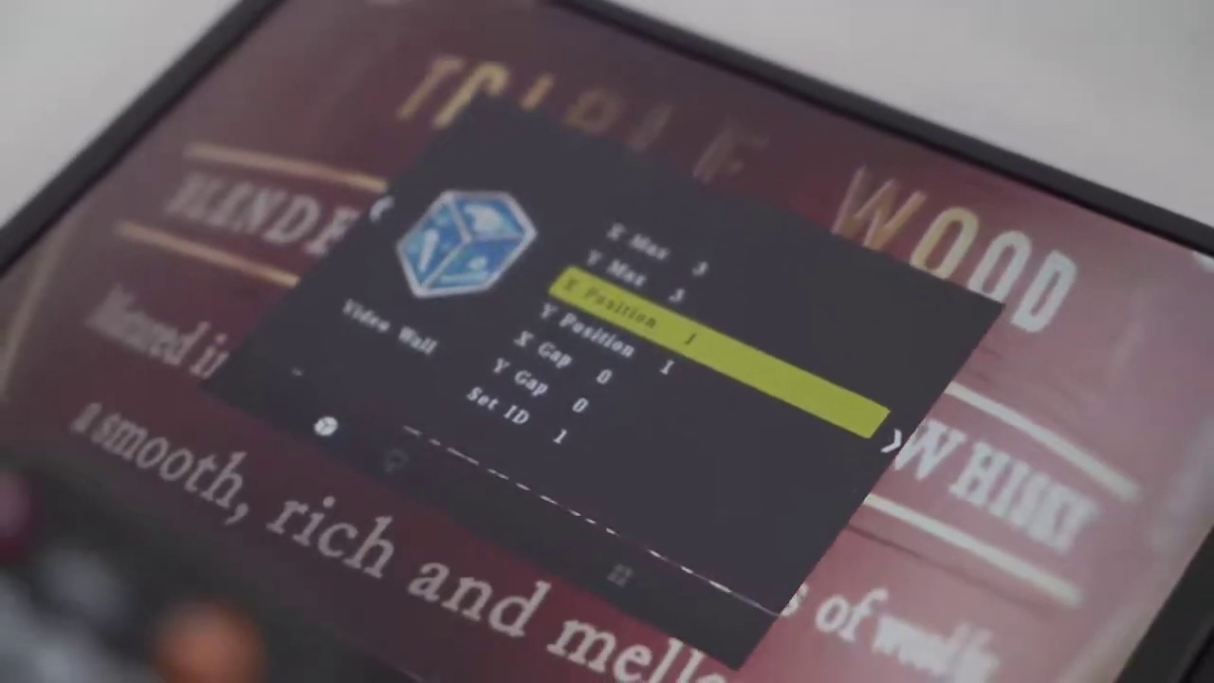
{"action": "key", "text": "Return"}
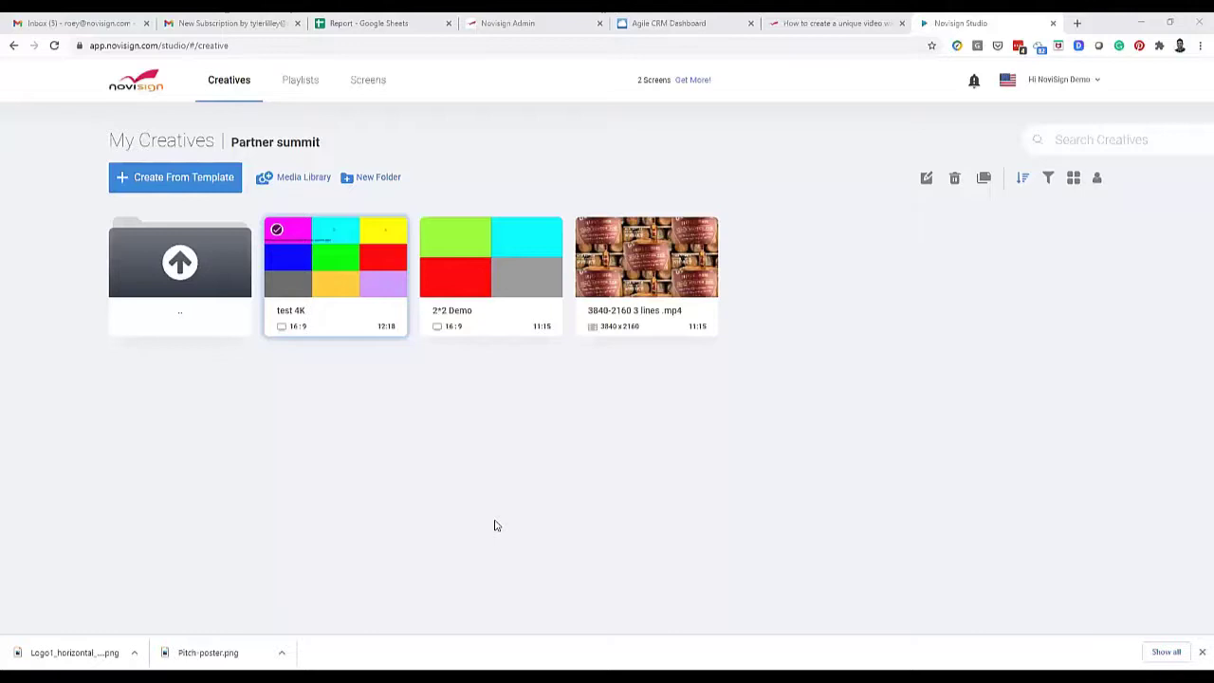
Step: Open the "test 4K" creative for editing and inspect the size and position of the magenta box
{"action": "left_click", "coordinate": [335, 279]}
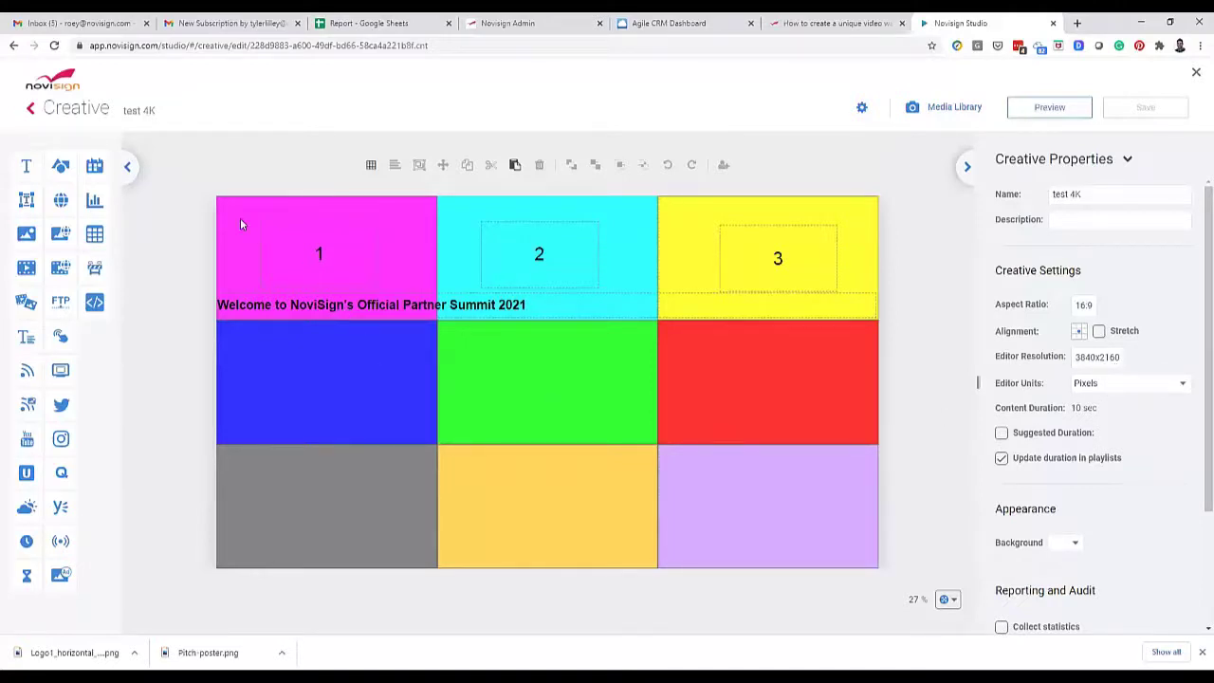
{"action": "left_click", "coordinate": [266, 251]}
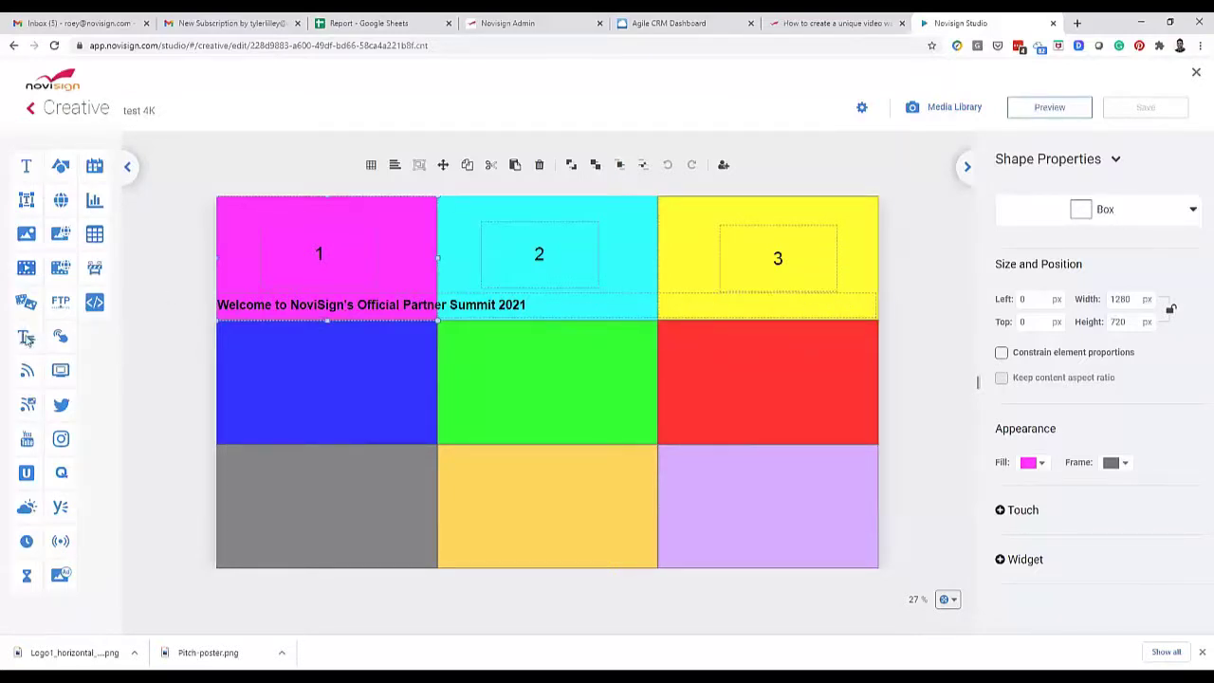
Step: Place a ticker across the top-row boxes with the entry "Hi all" moving Right, and remove it again
{"action": "left_click", "coordinate": [641, 227]}
{"action": "left_click_drag", "start_coordinate": [468, 244], "coordinate": [300, 251]}
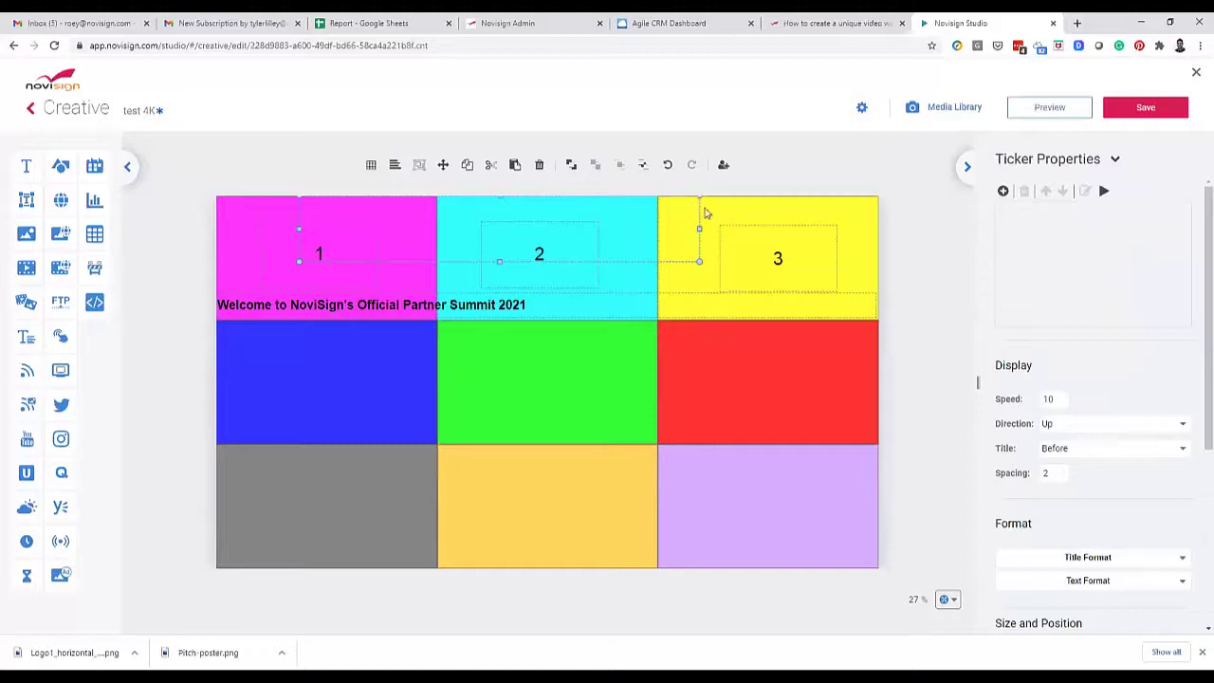
{"action": "left_click_drag", "start_coordinate": [721, 231], "coordinate": [725, 232]}
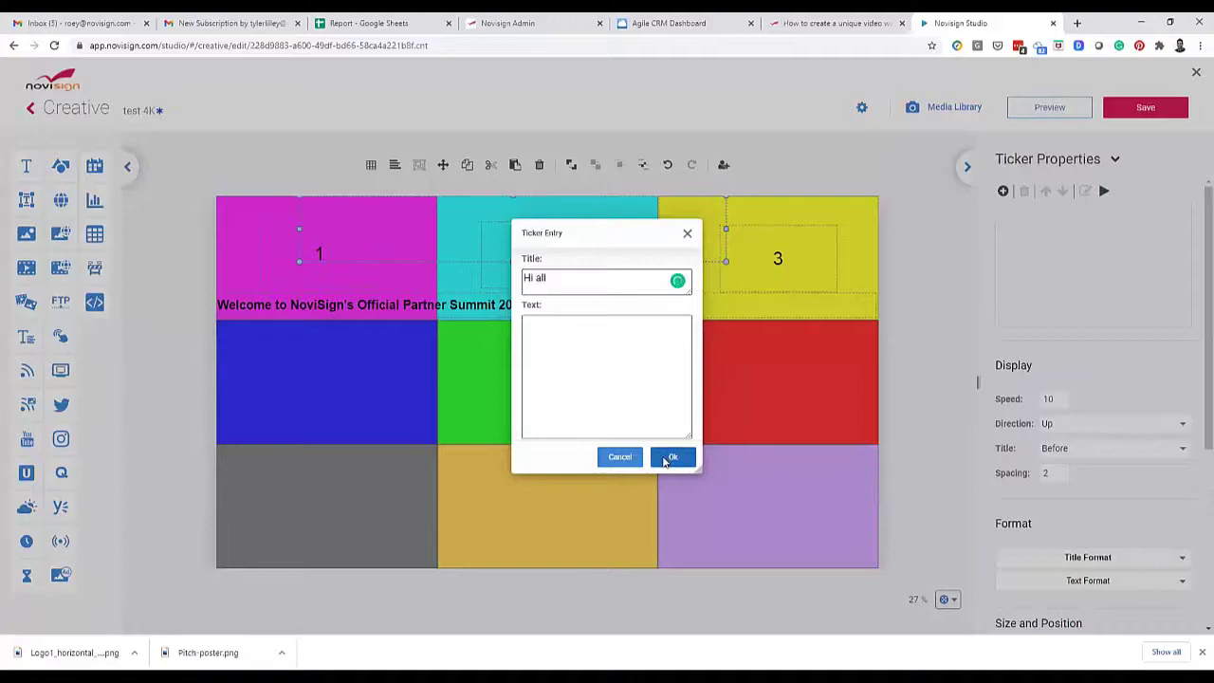
{"action": "key", "text": "Return"}
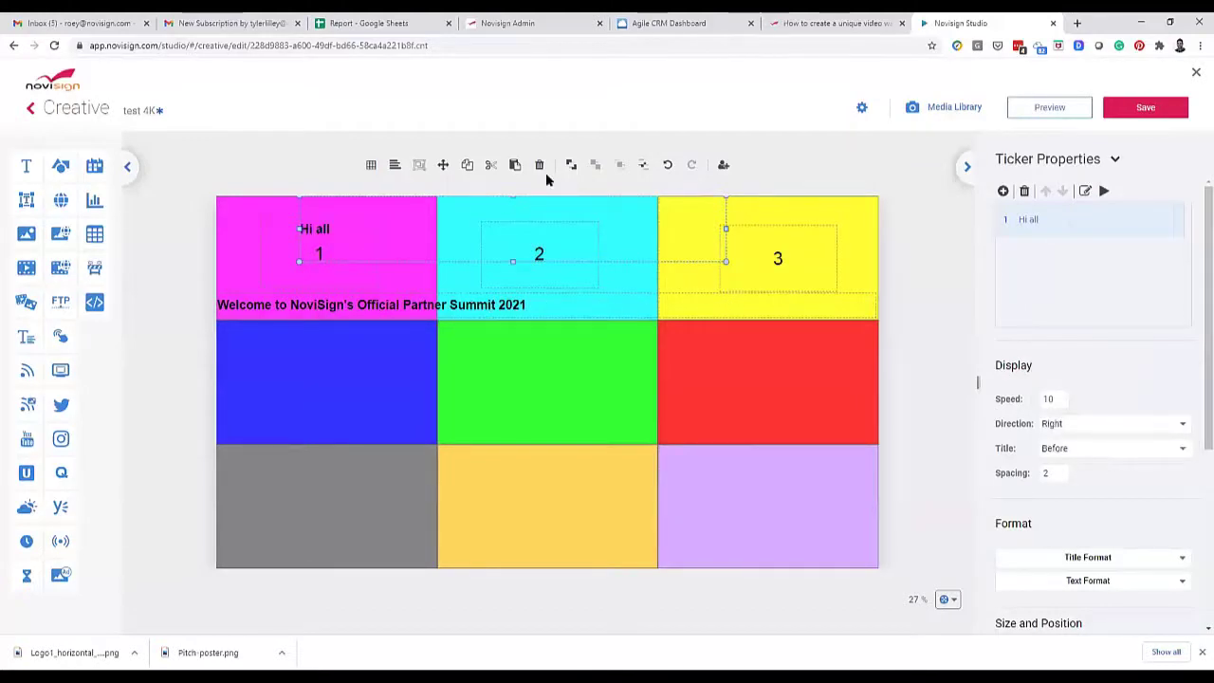
{"action": "left_click", "coordinate": [537, 233]}
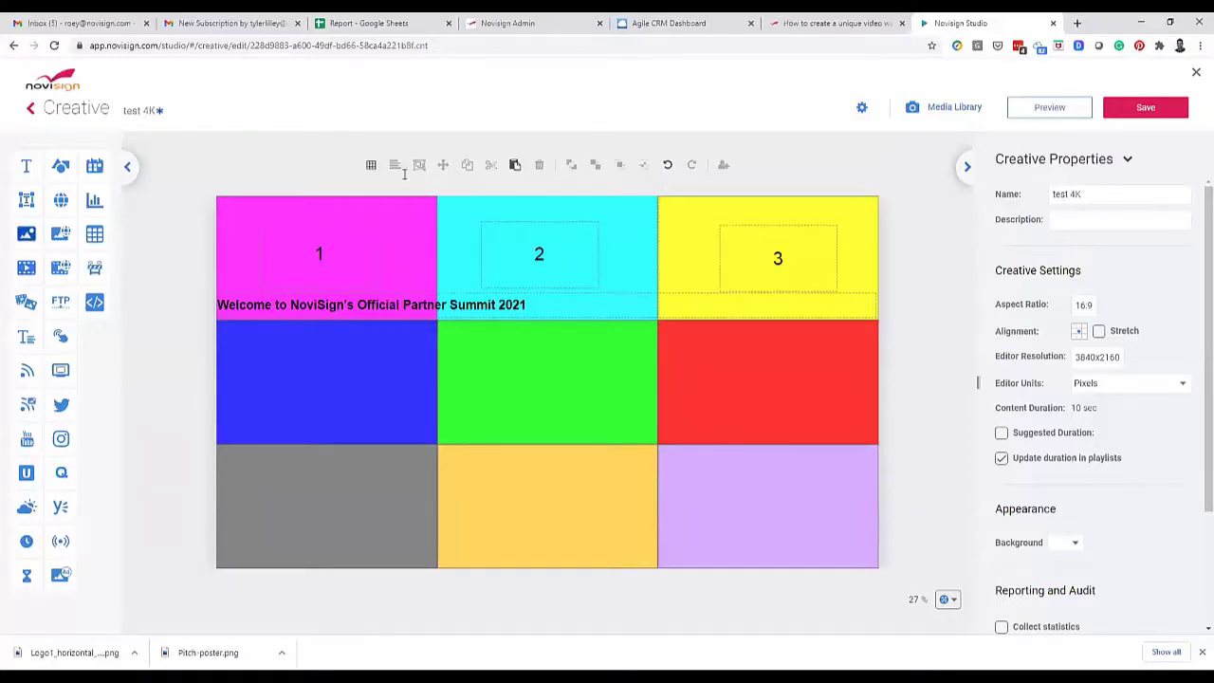
Step: Insert the image HPANVRSRY S2.jpg from the media library into the creative
{"action": "double_click", "coordinate": [313, 503]}
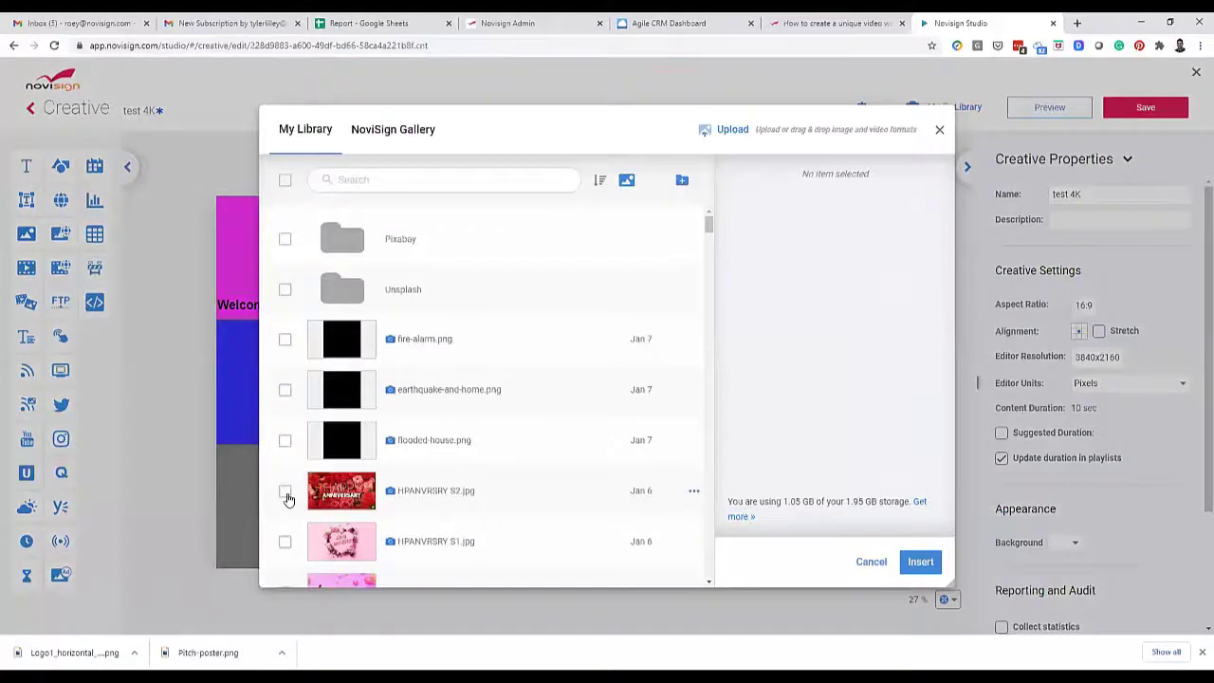
{"action": "left_click", "coordinate": [286, 493]}
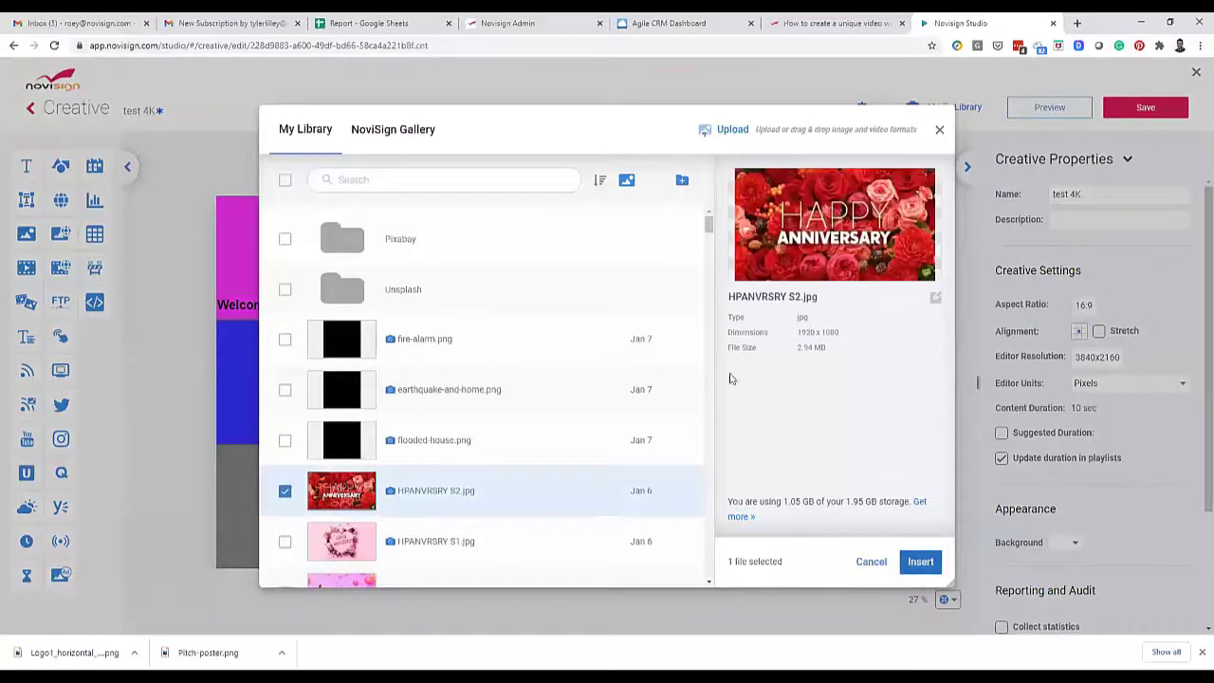
{"action": "key", "text": "Return"}
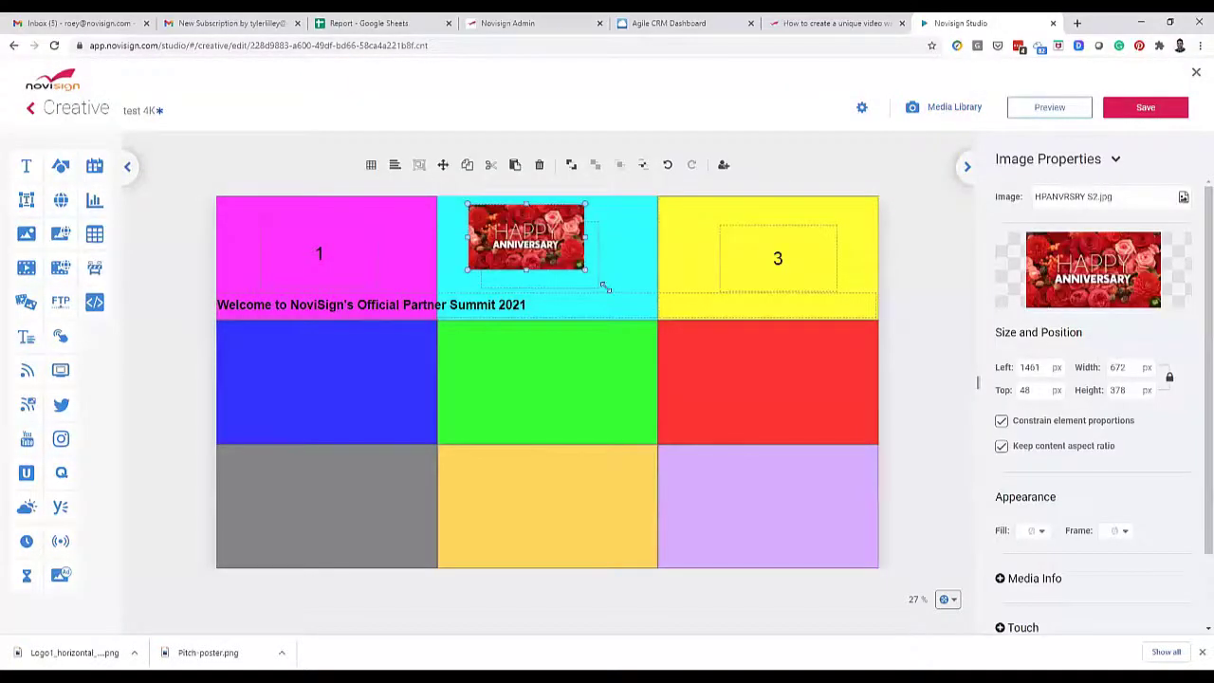
Step: Move and enlarge the anniversary image to about 1278 x 719 px so it covers the cyan box
{"action": "left_click_drag", "start_coordinate": [604, 286], "coordinate": [649, 306]}
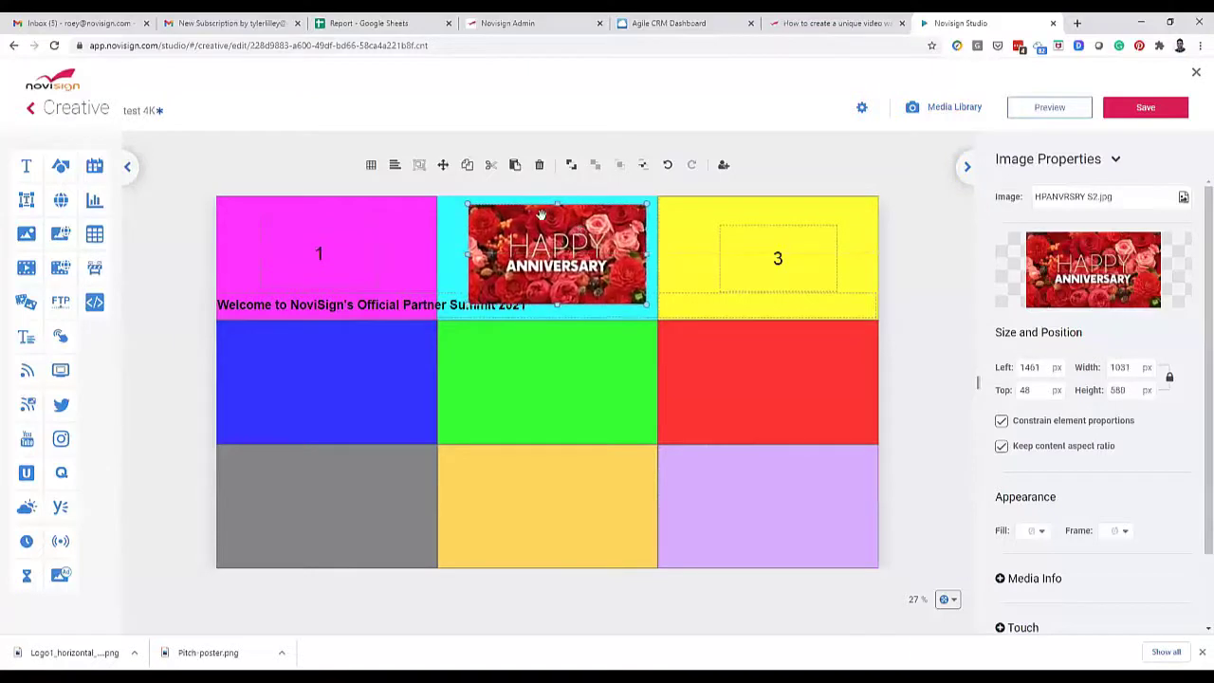
{"action": "mouse_move", "coordinate": [540, 214]}
{"action": "left_mouse_down"}
{"action": "mouse_move", "coordinate": [512, 205]}
{"action": "mouse_move", "coordinate": [544, 210]}
{"action": "left_mouse_up"}
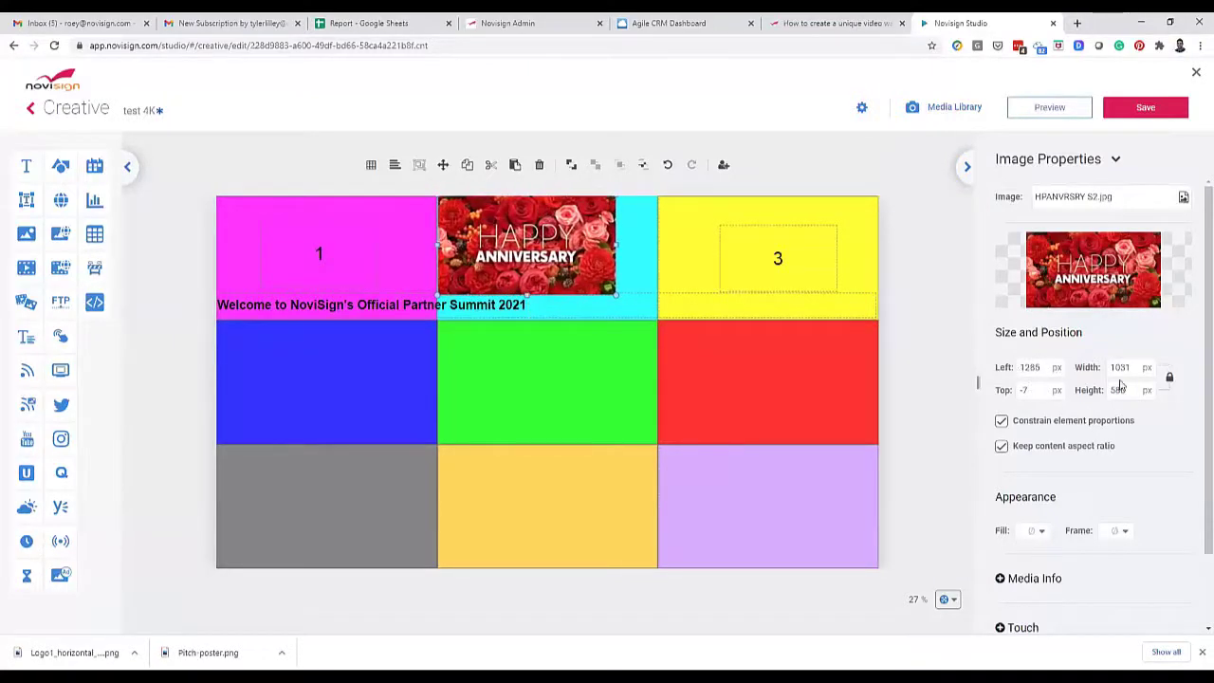
{"action": "left_click_drag", "start_coordinate": [618, 297], "coordinate": [657, 319]}
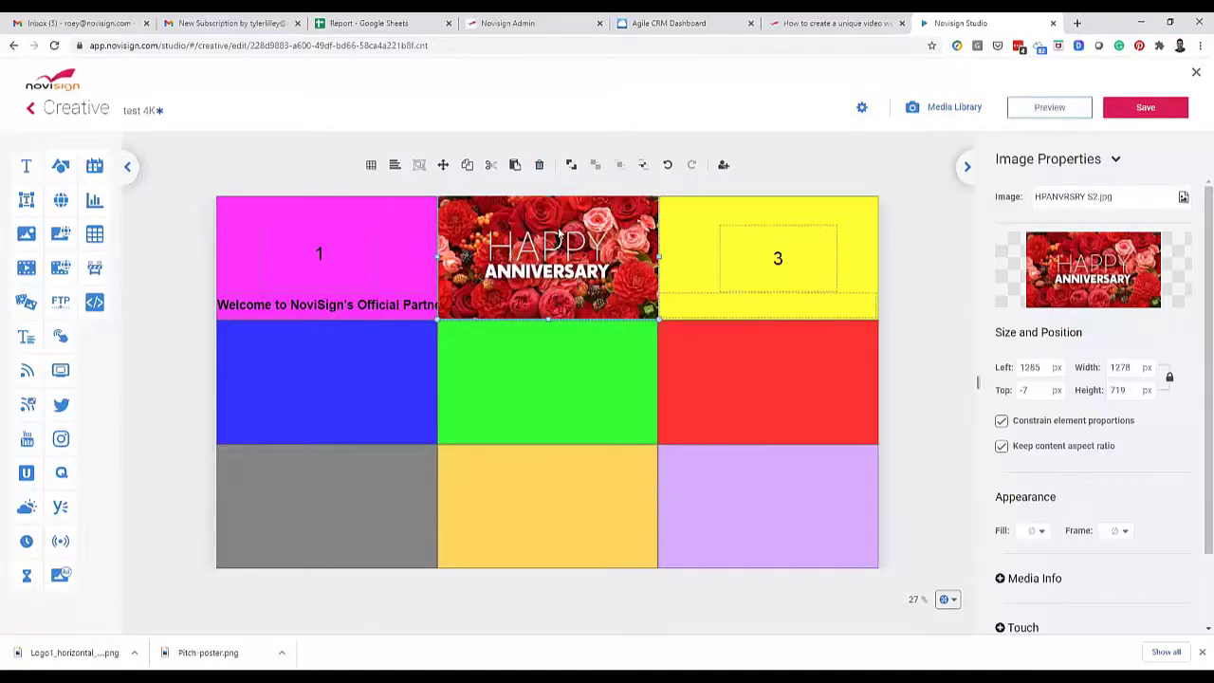
Step: Delete the anniversary image and close the "test 4K" creative without saving changes
{"action": "left_click", "coordinate": [539, 165]}
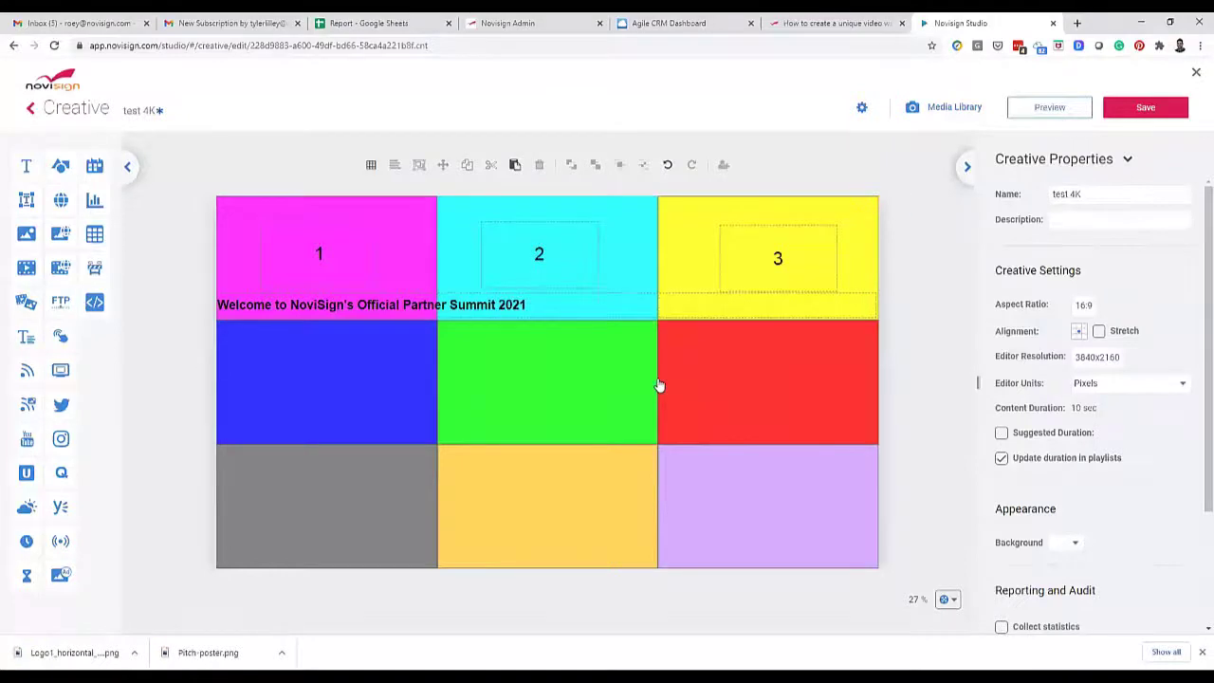
{"action": "key", "text": "Escape"}
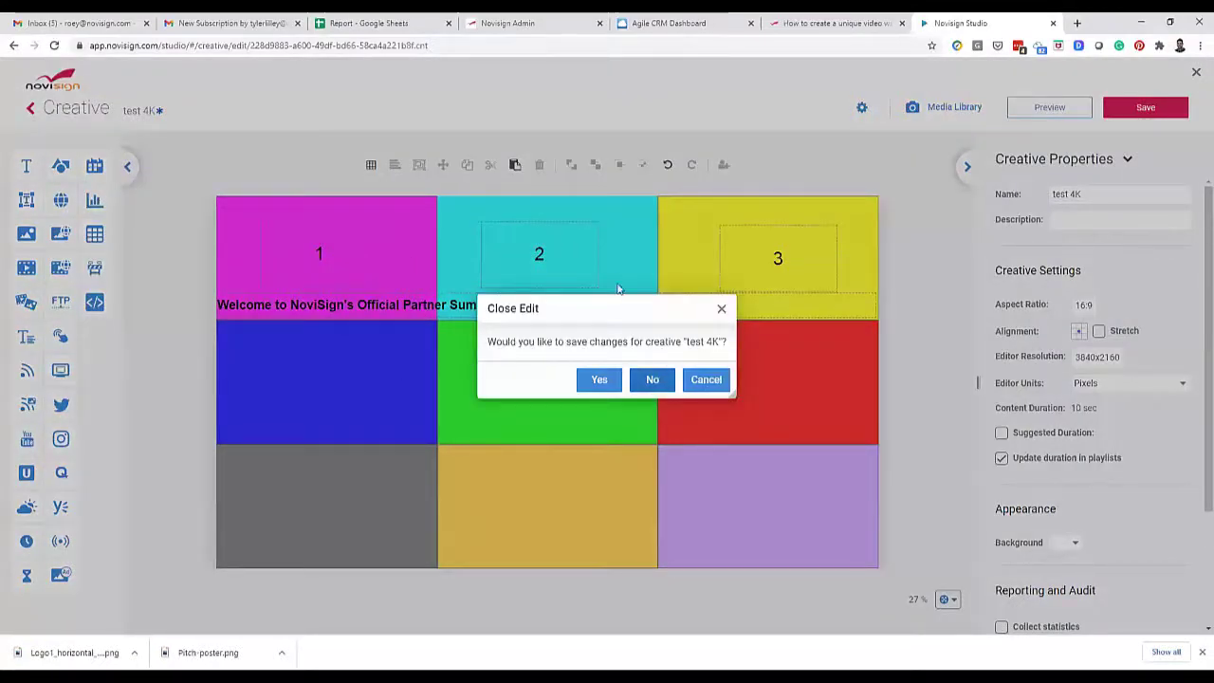
{"action": "key", "text": "Return"}
Step: Examine the properties of the "3840-2160 3 lines .mp4" creative and preview the video
{"action": "mouse_move", "coordinate": [646, 264]}
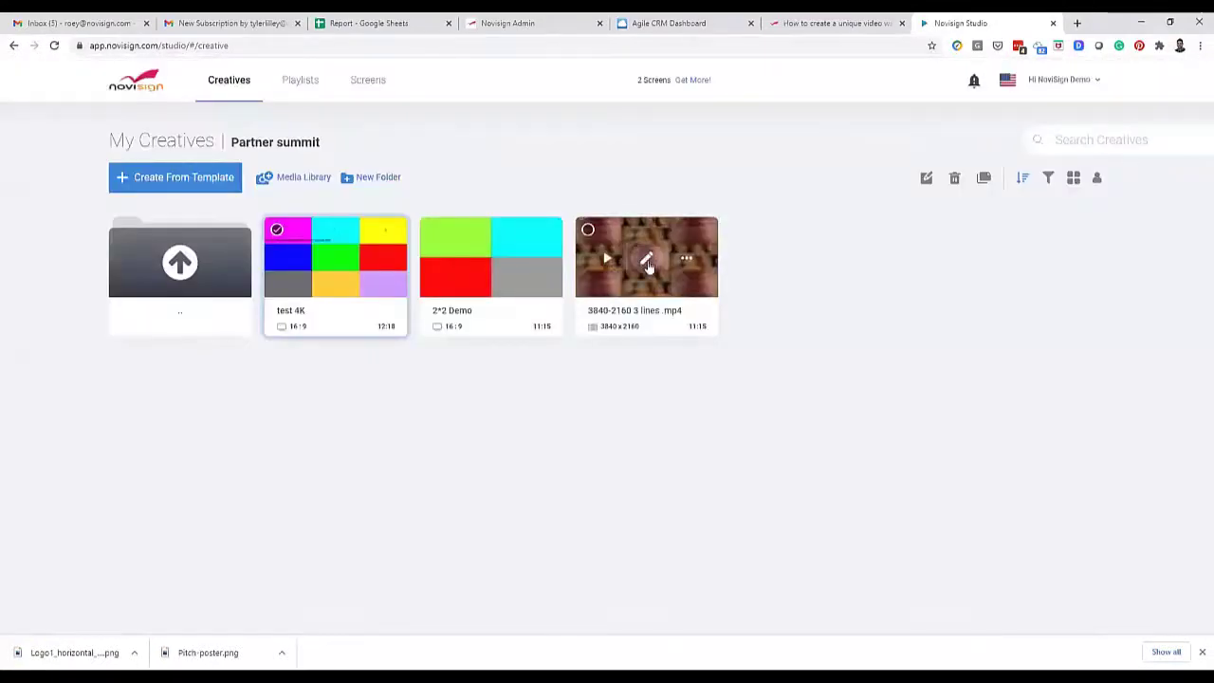
{"action": "left_click", "coordinate": [647, 261]}
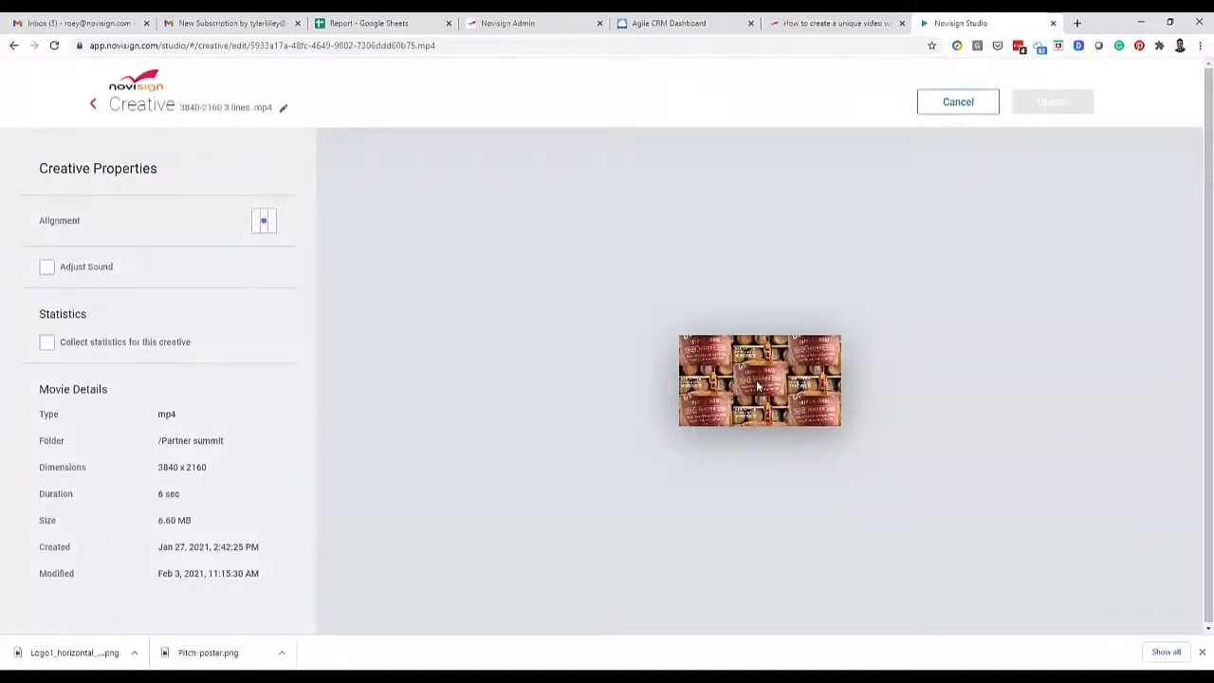
{"action": "left_click", "coordinate": [958, 102]}
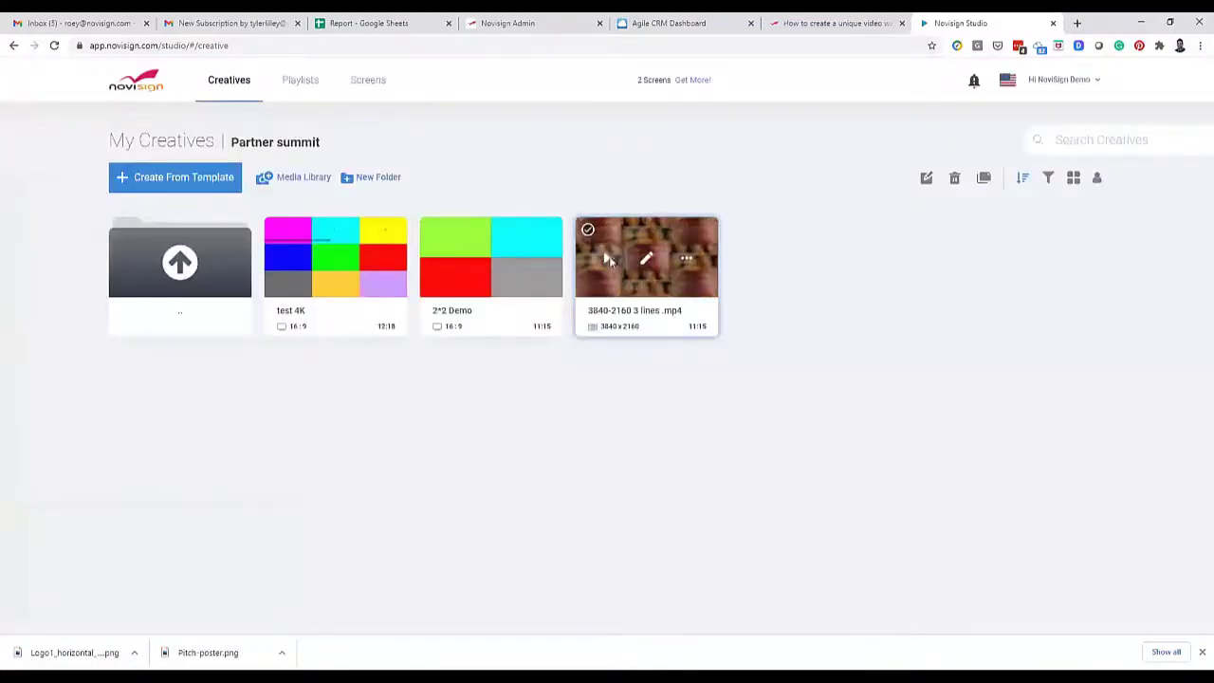
{"action": "left_click", "coordinate": [609, 261]}
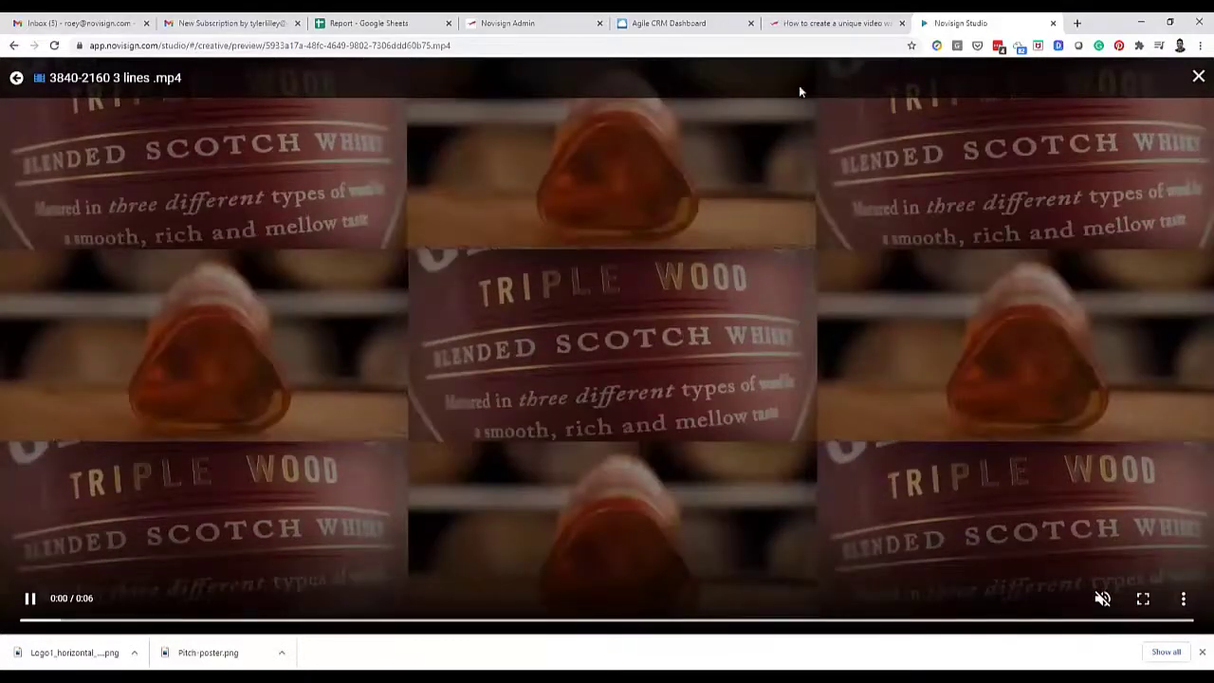
{"action": "key", "text": "Escape"}
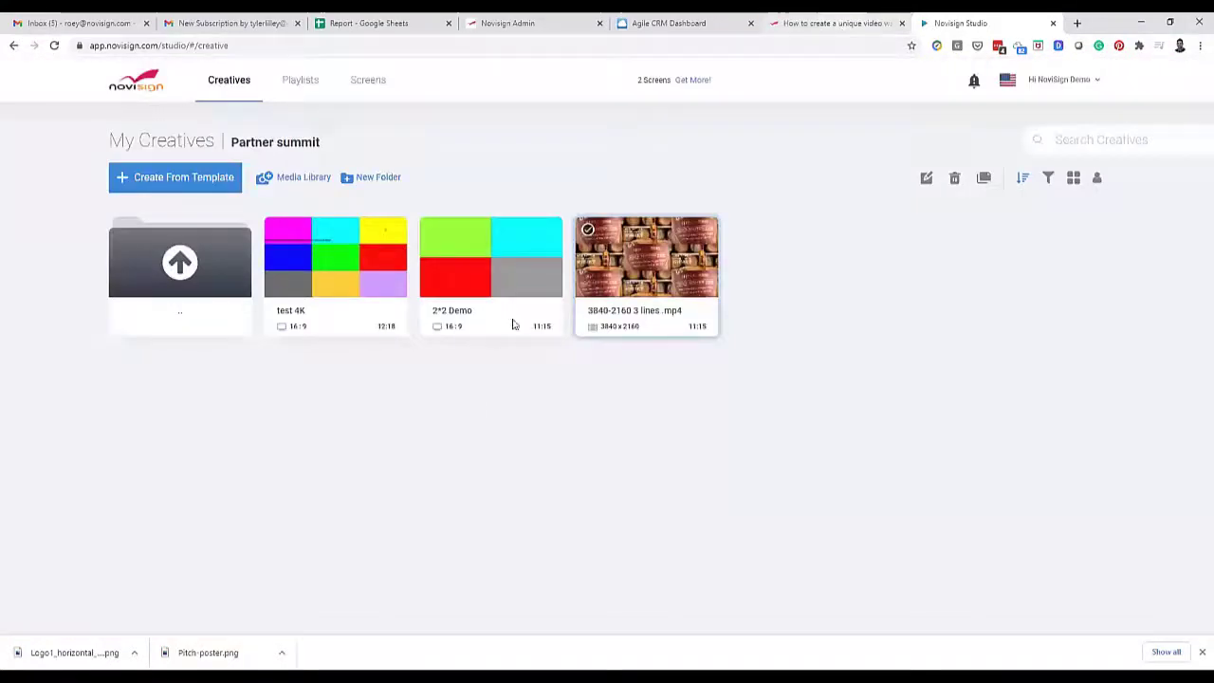
Step: Switch to the "How to create a unique video wall?" article and read its display-connection and 2 x 2 video wall sections
{"action": "key", "text": "ctrl+shift+Tab"}
{"action": "scroll", "coordinate": [457, 384], "scroll_direction": "up", "scroll_amount": 4}
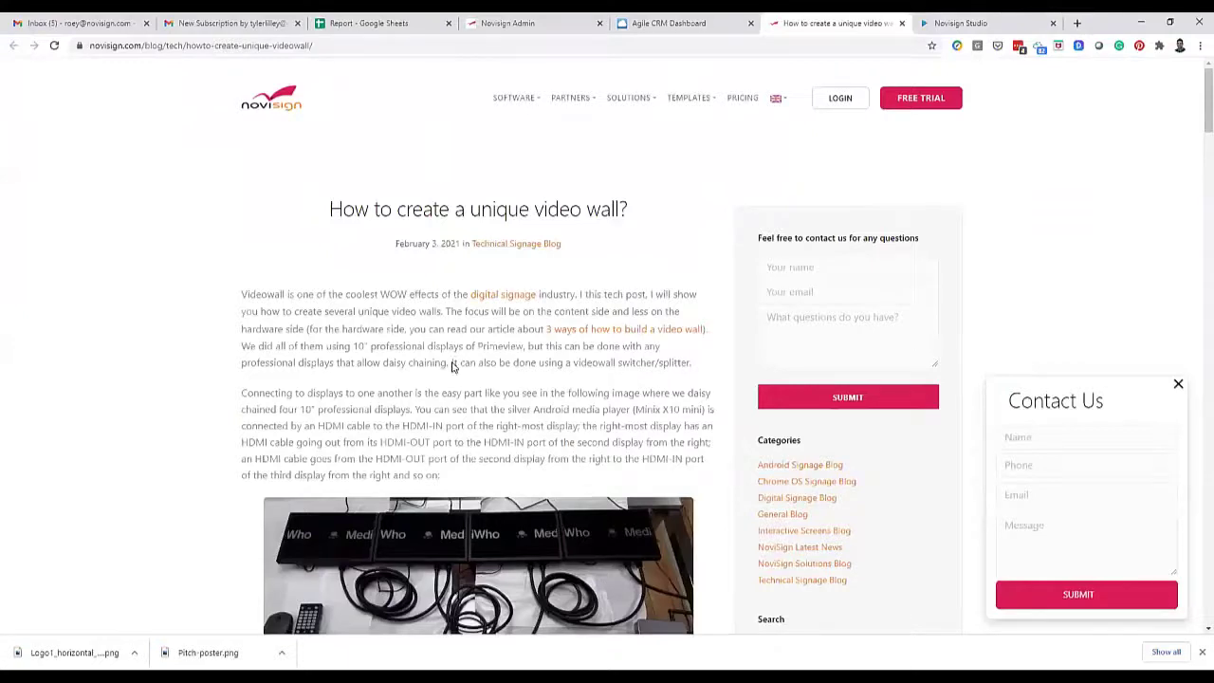
{"action": "scroll", "coordinate": [453, 366], "scroll_direction": "down", "scroll_amount": 1}
{"action": "scroll", "coordinate": [479, 346], "scroll_direction": "down", "scroll_amount": 1}
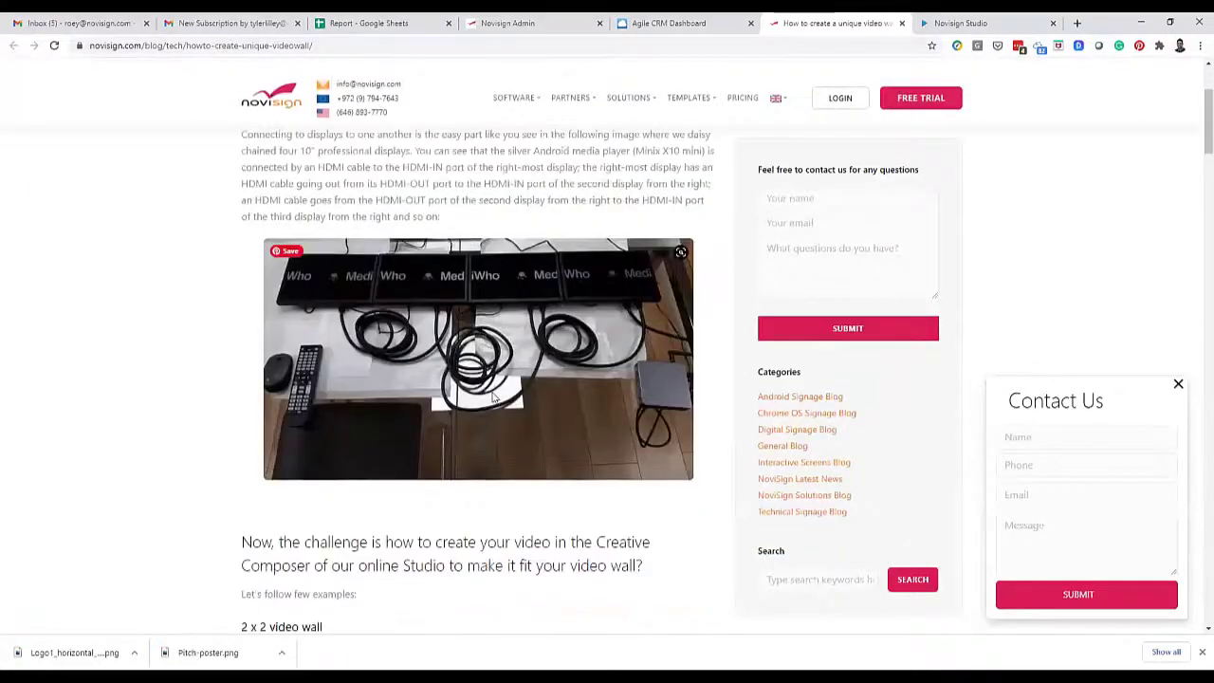
{"action": "scroll", "coordinate": [498, 402], "scroll_direction": "down", "scroll_amount": 1}
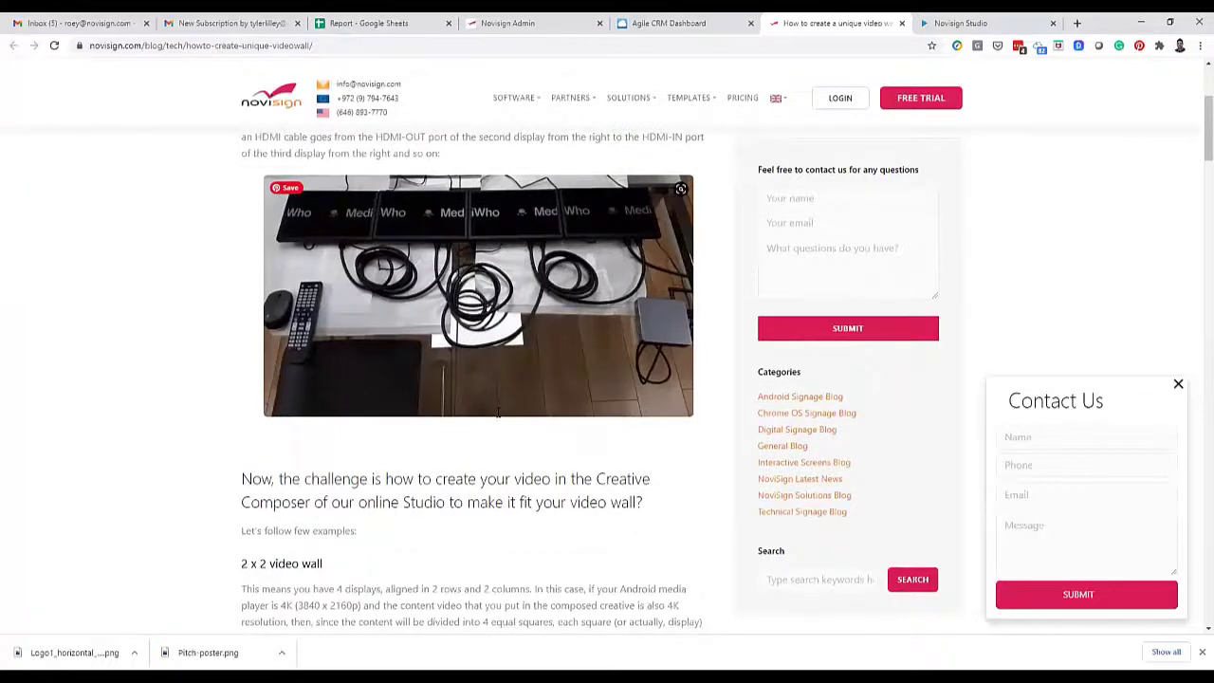
{"action": "scroll", "coordinate": [497, 415], "scroll_direction": "down", "scroll_amount": 1}
{"action": "scroll", "coordinate": [464, 466], "scroll_direction": "down", "scroll_amount": 3}
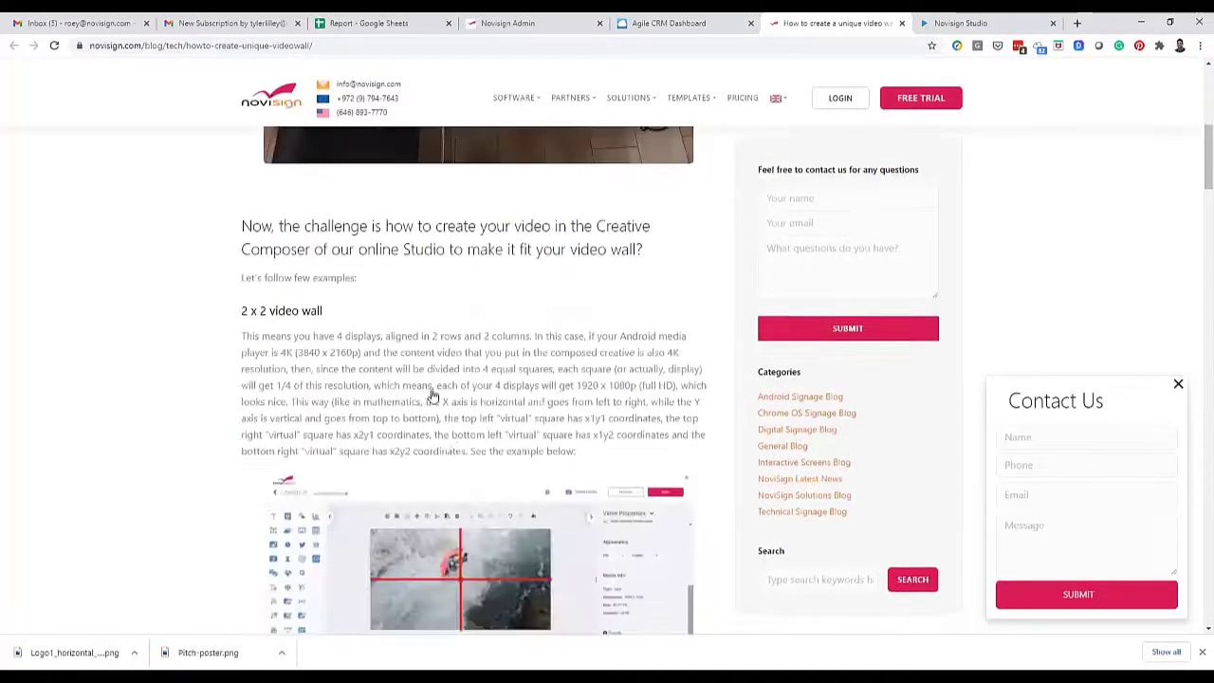
{"action": "scroll", "coordinate": [456, 454], "scroll_direction": "down", "scroll_amount": 2}
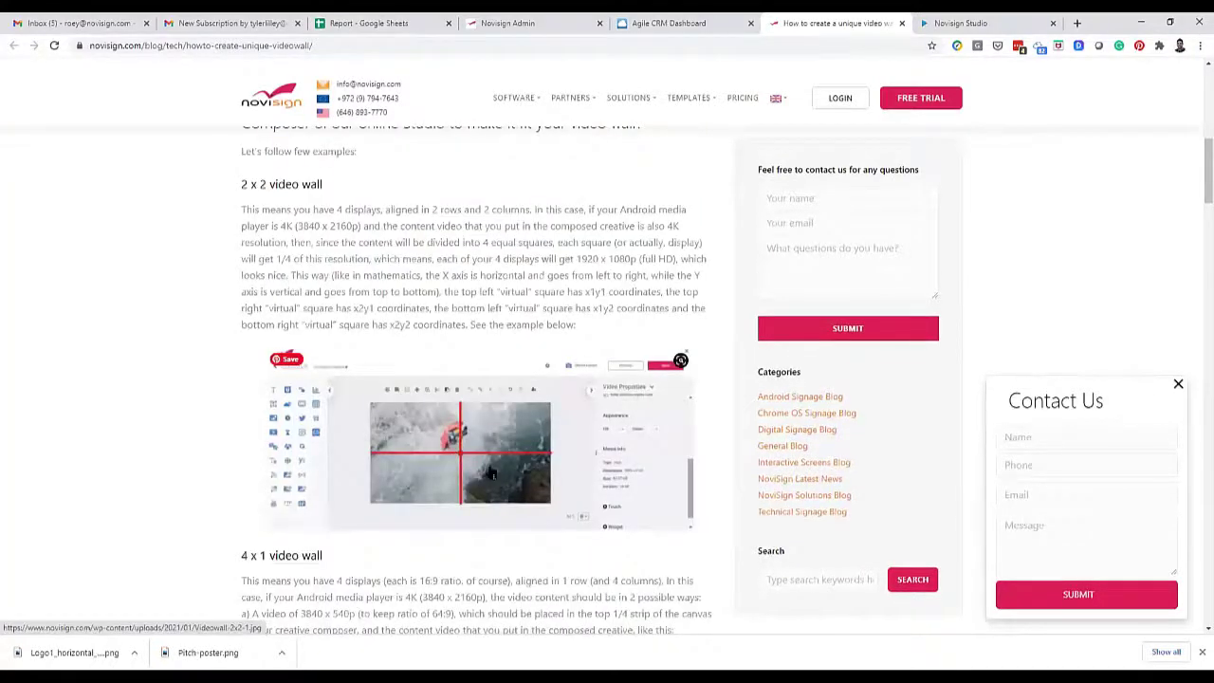
Step: Read the article's 4 x 1 video wall section and compare the top-strip layout with the split two-row layout
{"action": "scroll", "coordinate": [422, 397], "scroll_direction": "down", "scroll_amount": 4}
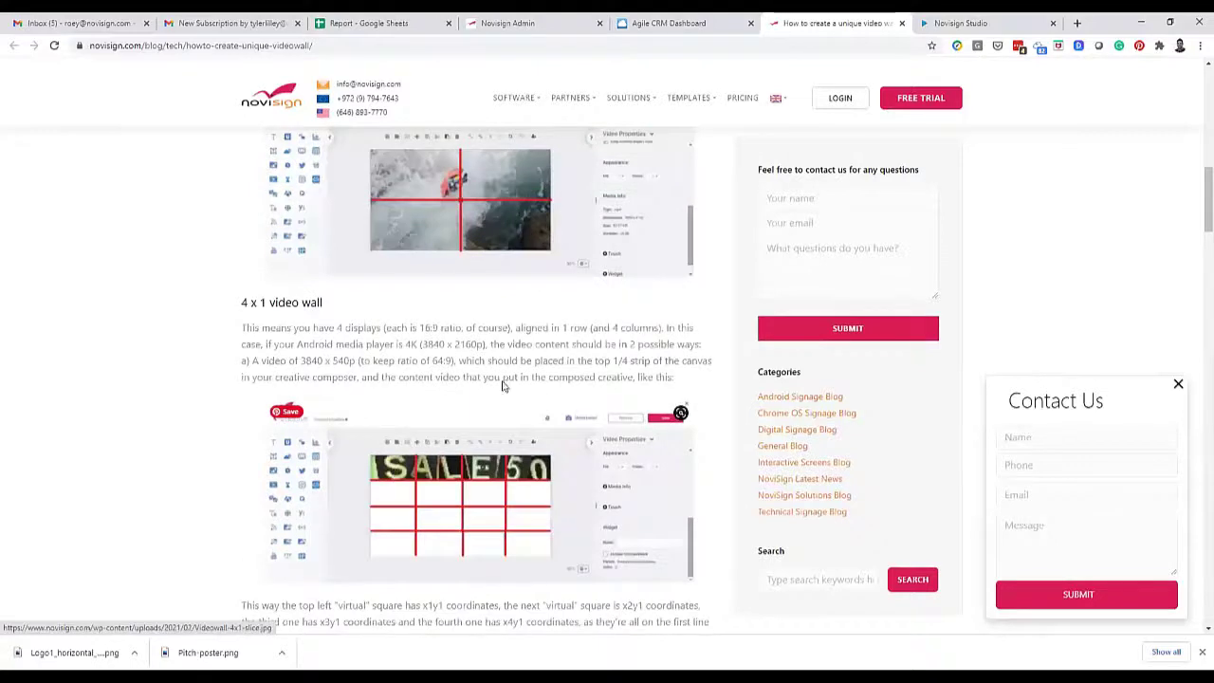
{"action": "scroll", "coordinate": [434, 423], "scroll_direction": "down", "scroll_amount": 1}
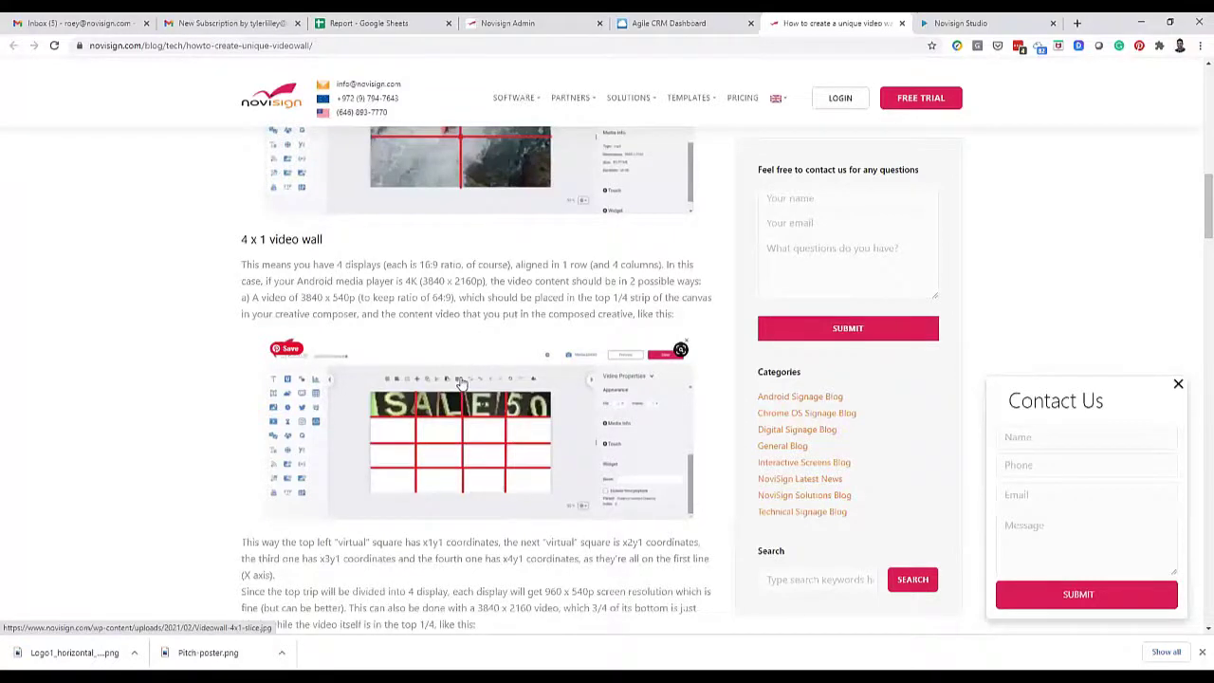
{"action": "scroll", "coordinate": [462, 384], "scroll_direction": "down", "scroll_amount": 1}
{"action": "scroll", "coordinate": [462, 385], "scroll_direction": "down", "scroll_amount": 2}
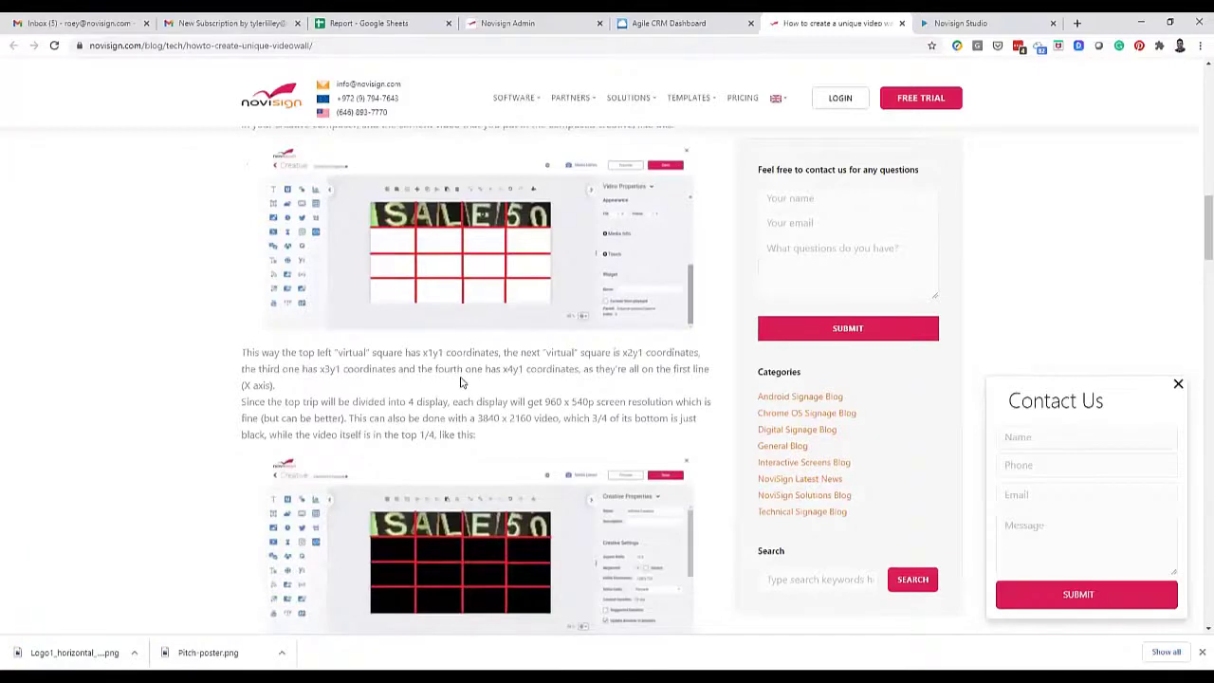
{"action": "scroll", "coordinate": [462, 382], "scroll_direction": "down", "scroll_amount": 4}
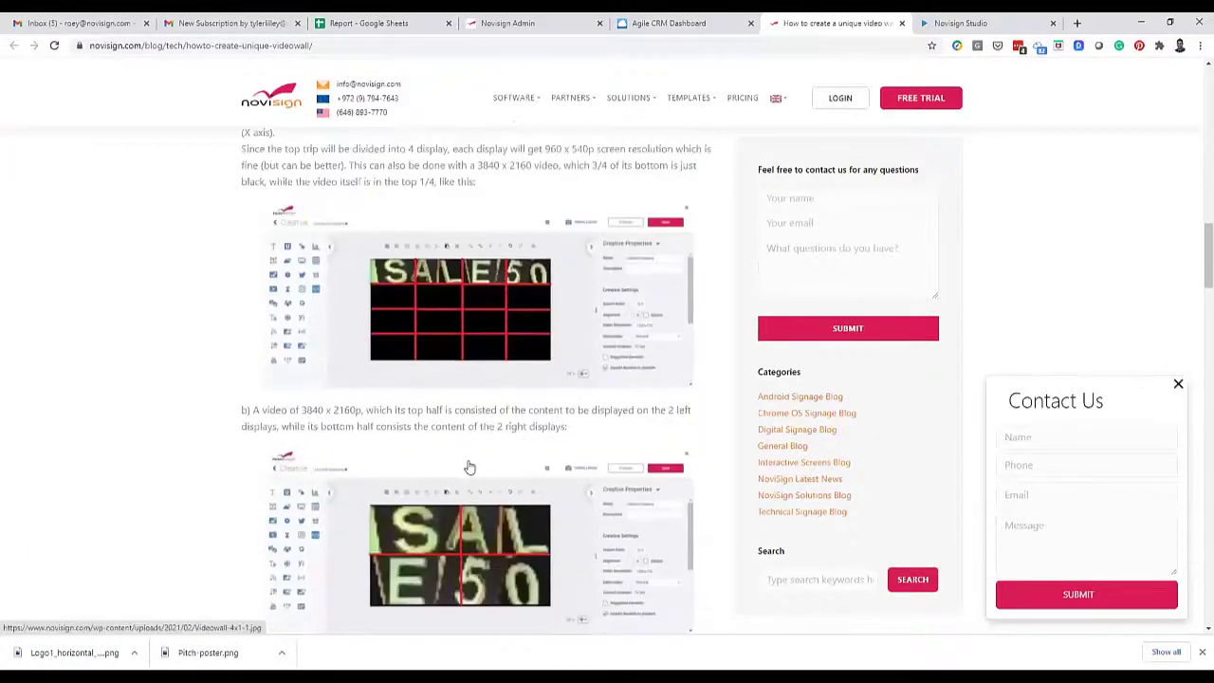
{"action": "scroll", "coordinate": [469, 467], "scroll_direction": "down", "scroll_amount": 1}
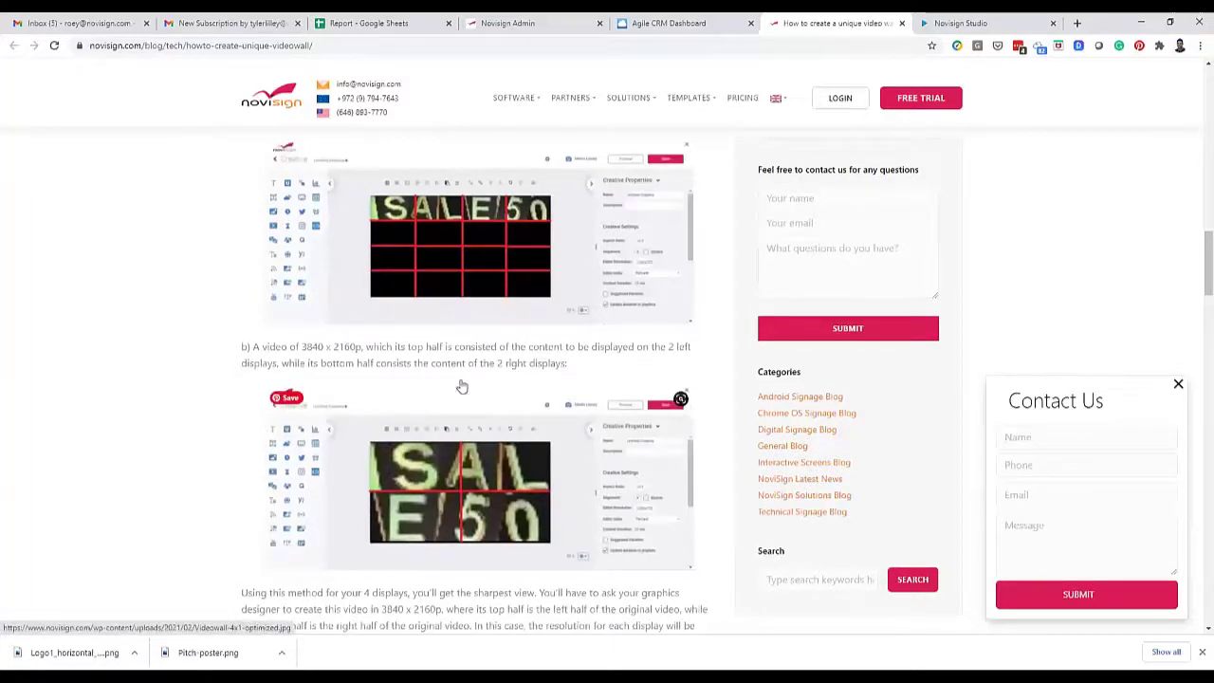
{"action": "scroll", "coordinate": [401, 258], "scroll_direction": "up", "scroll_amount": 1}
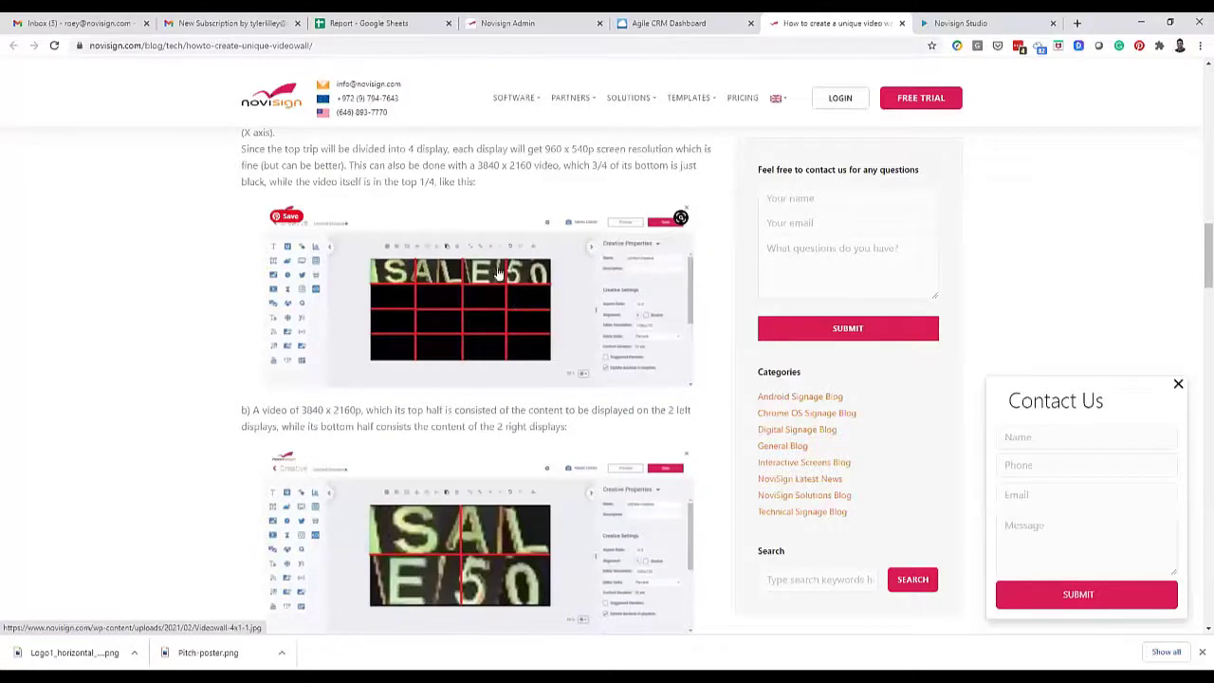
Step: Return to NoviSign Studio, open the "2*2 Demo" creative, keep its editor units as Pixels and inspect the green box's dimensions
{"action": "key", "text": "ctrl+Tab"}
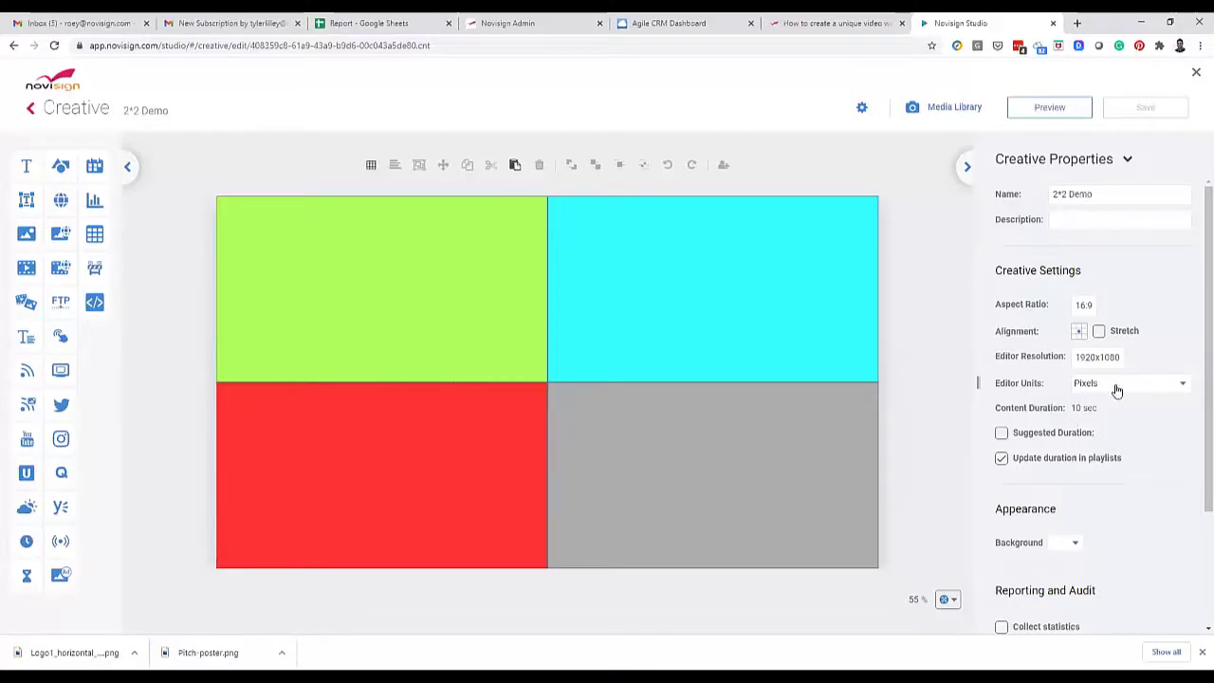
{"action": "left_click", "coordinate": [1114, 389]}
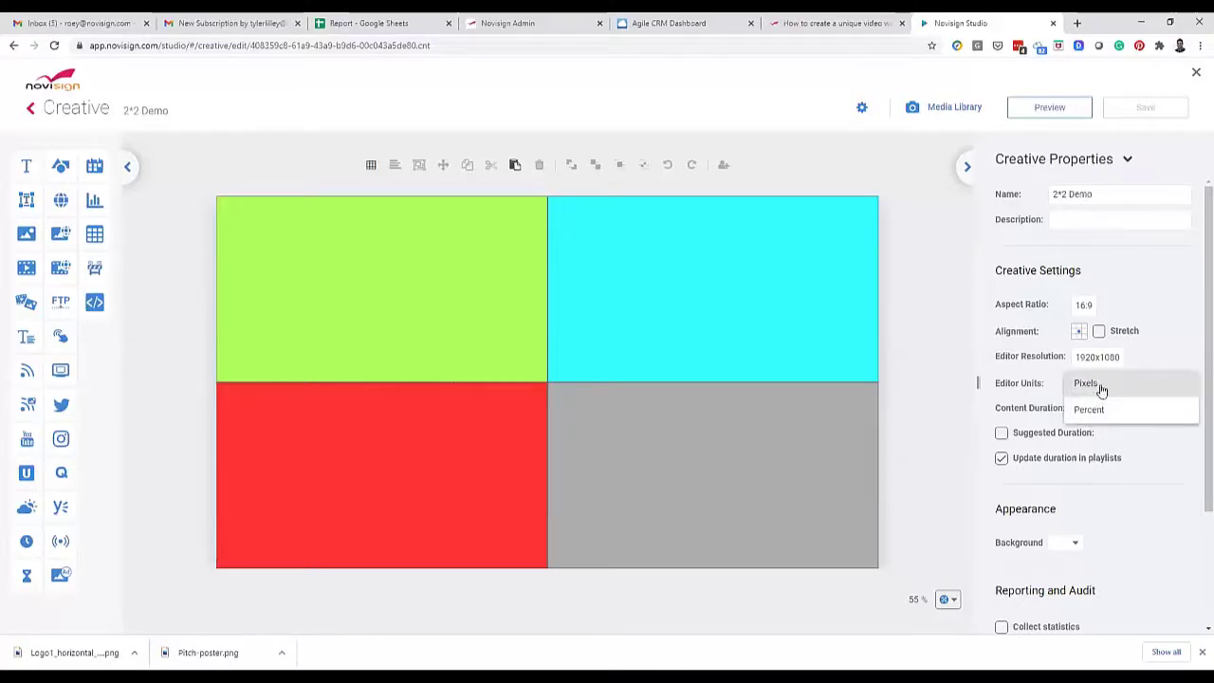
{"action": "left_click", "coordinate": [1102, 389]}
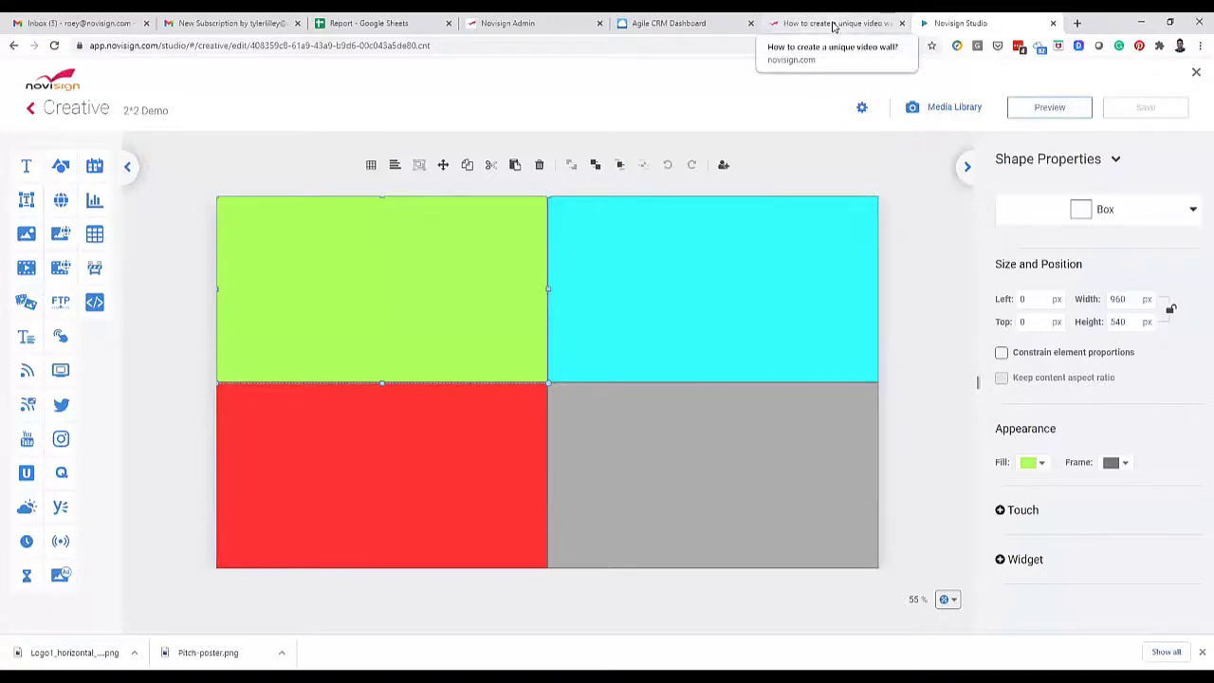
Step: Review the article's explanation of the two-row 4 x 1 method and its moving-object example, and return to the "2*2 Demo" creative
{"action": "key", "text": "ctrl+shift+Tab"}
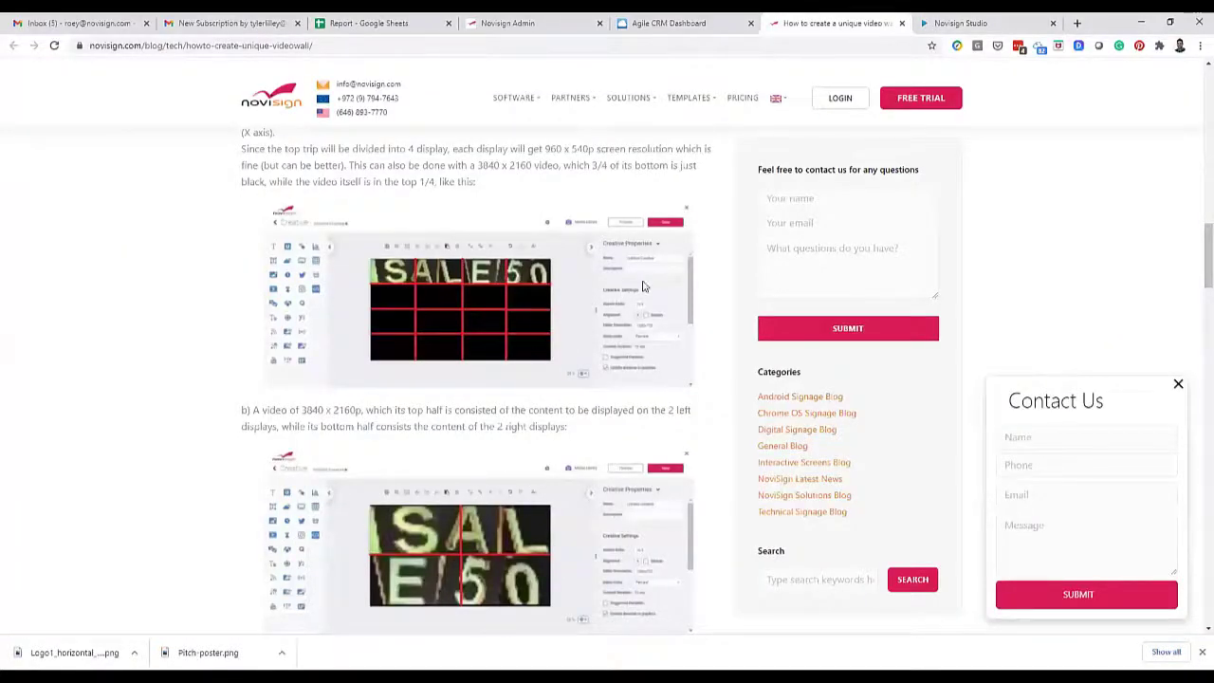
{"action": "key", "text": "Page_Down"}
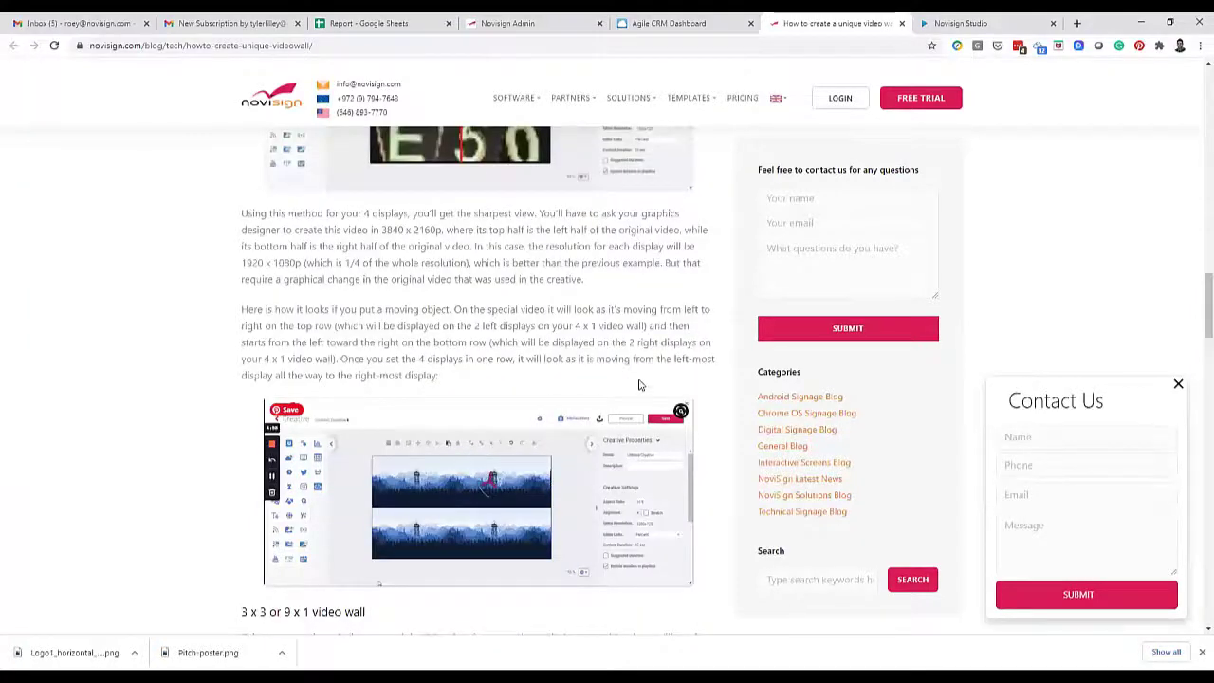
{"action": "scroll", "coordinate": [638, 427], "scroll_direction": "up", "scroll_amount": 2}
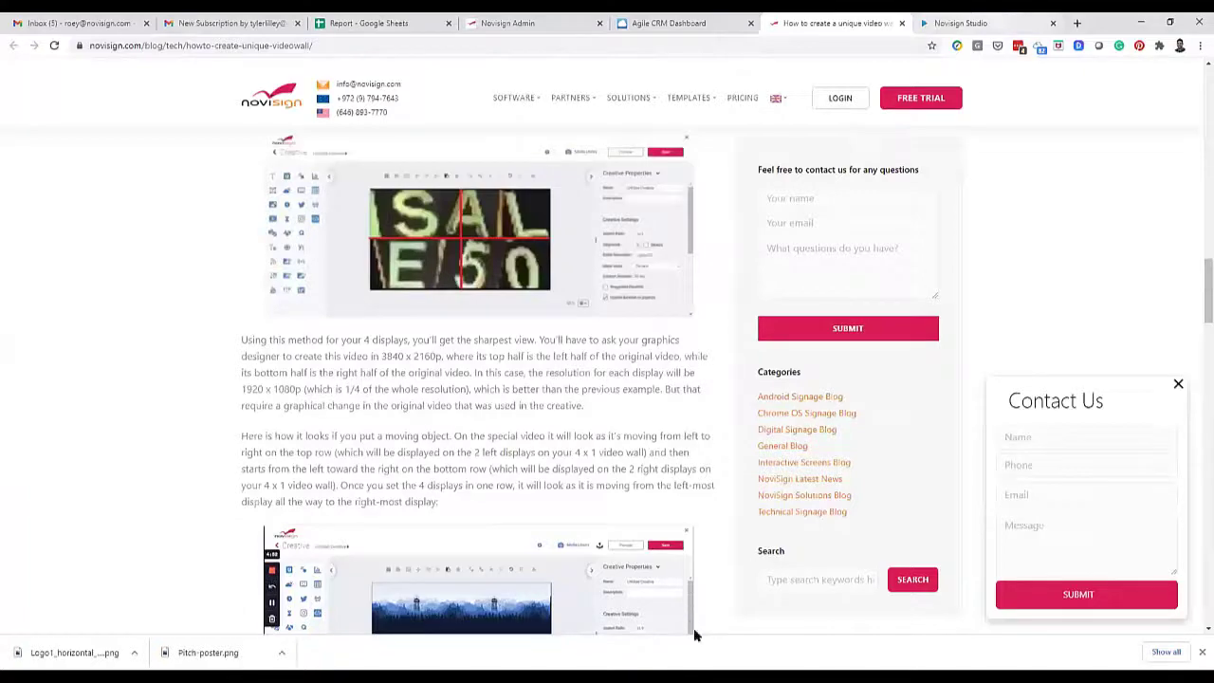
{"action": "key", "text": "ctrl+Tab"}
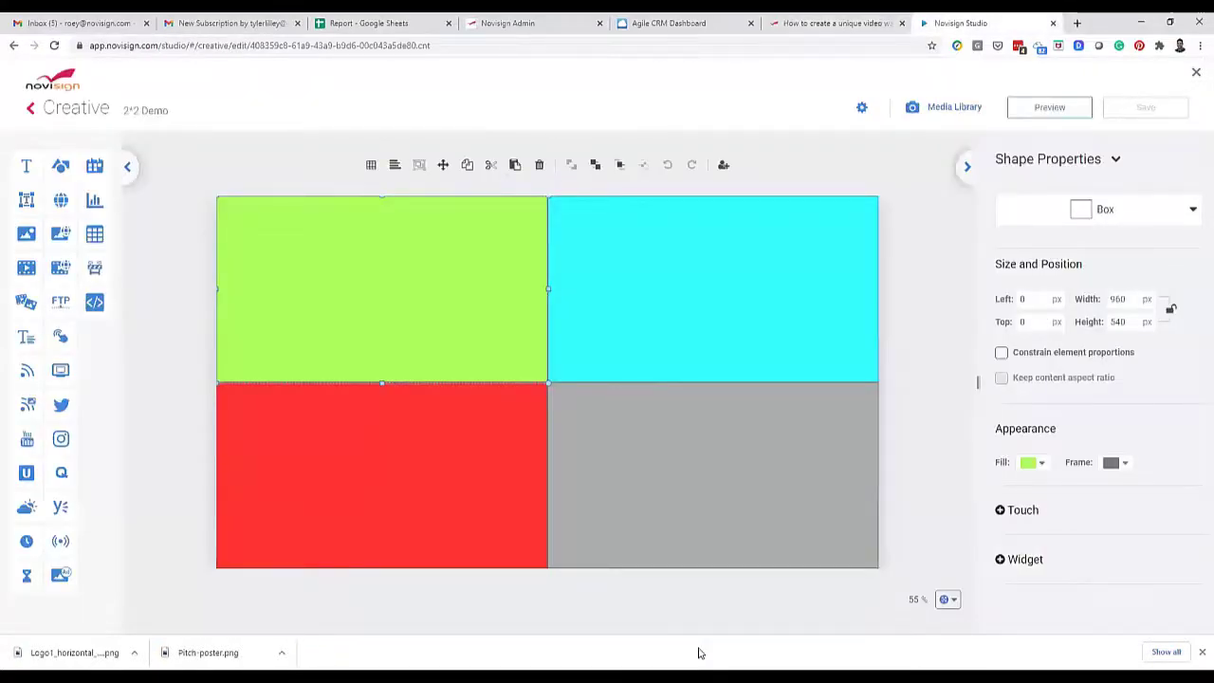